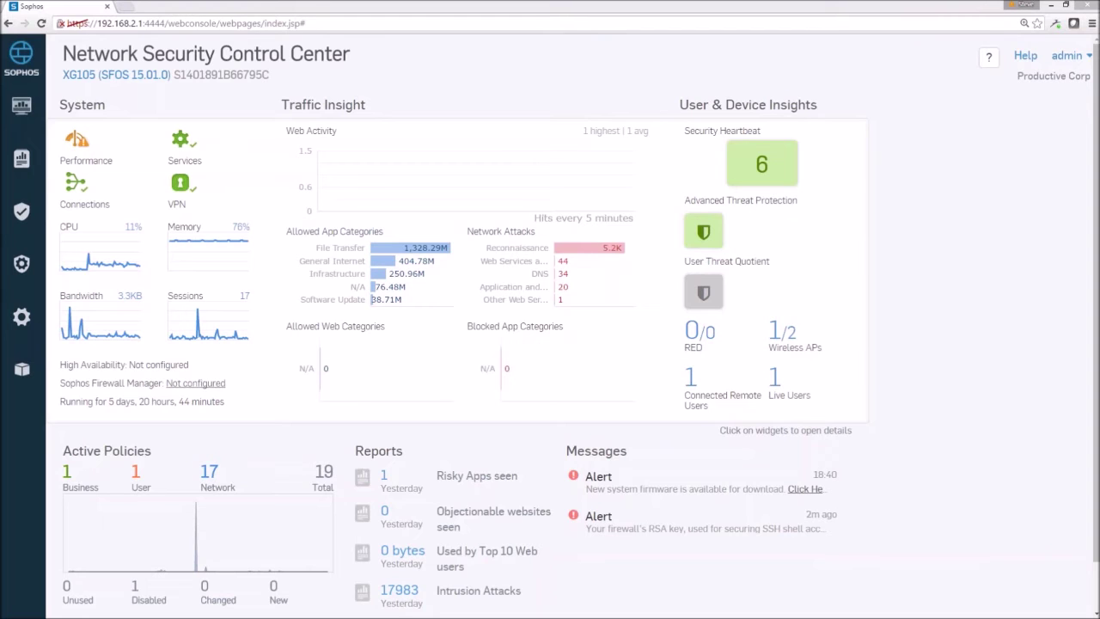
# Step: Go to Protection > Email Protection > SPX Templates to list the SPX templates
pyautogui.click(22, 267)
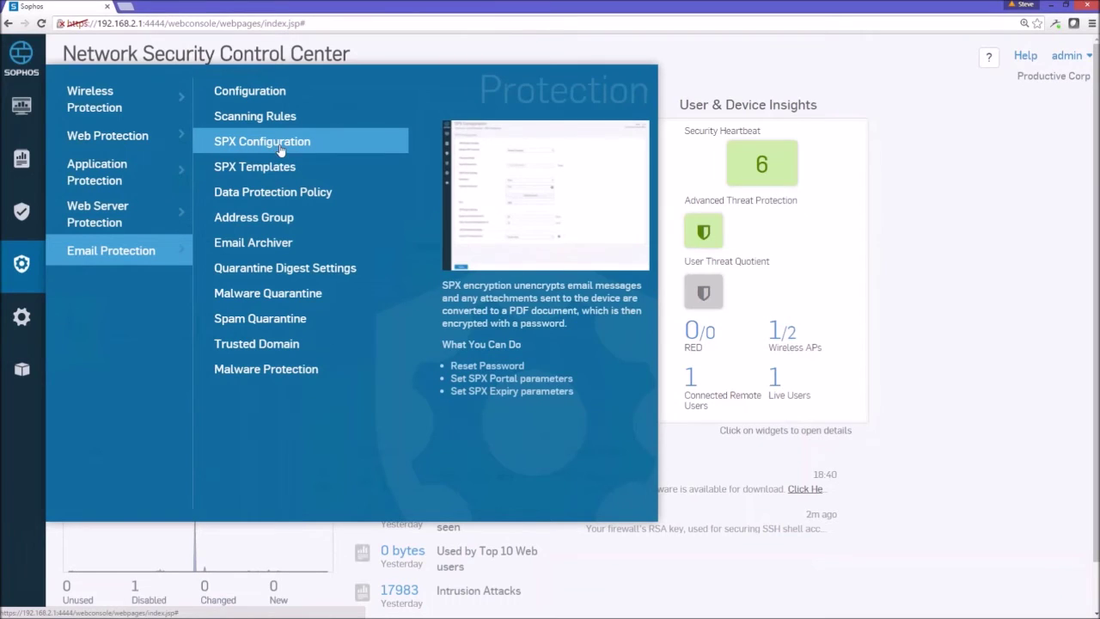
pyautogui.click(289, 177)
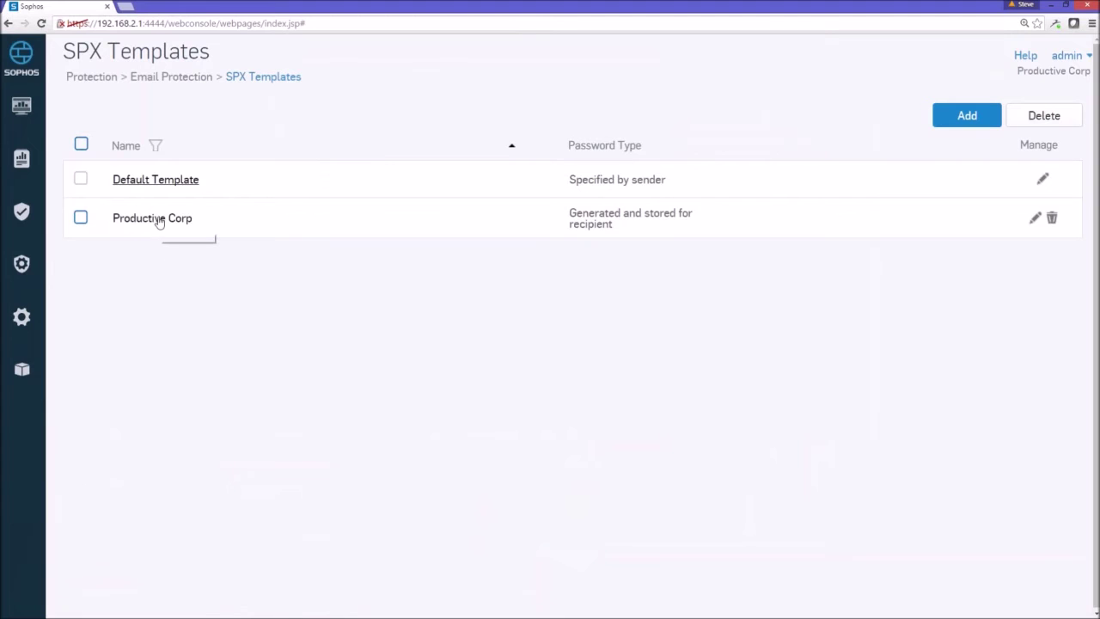
# Step: Review the Productive Corp template, keeping AES / 128 encryption and Generated and stored passwords
pyautogui.click(159, 219)
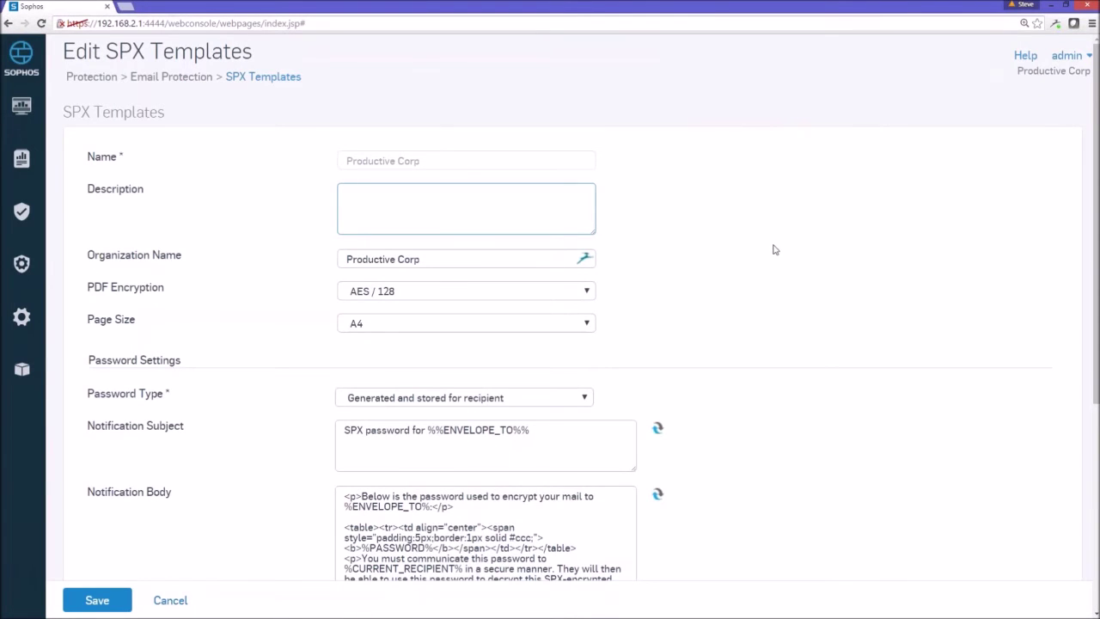
pyautogui.scroll(-1, 774, 249)
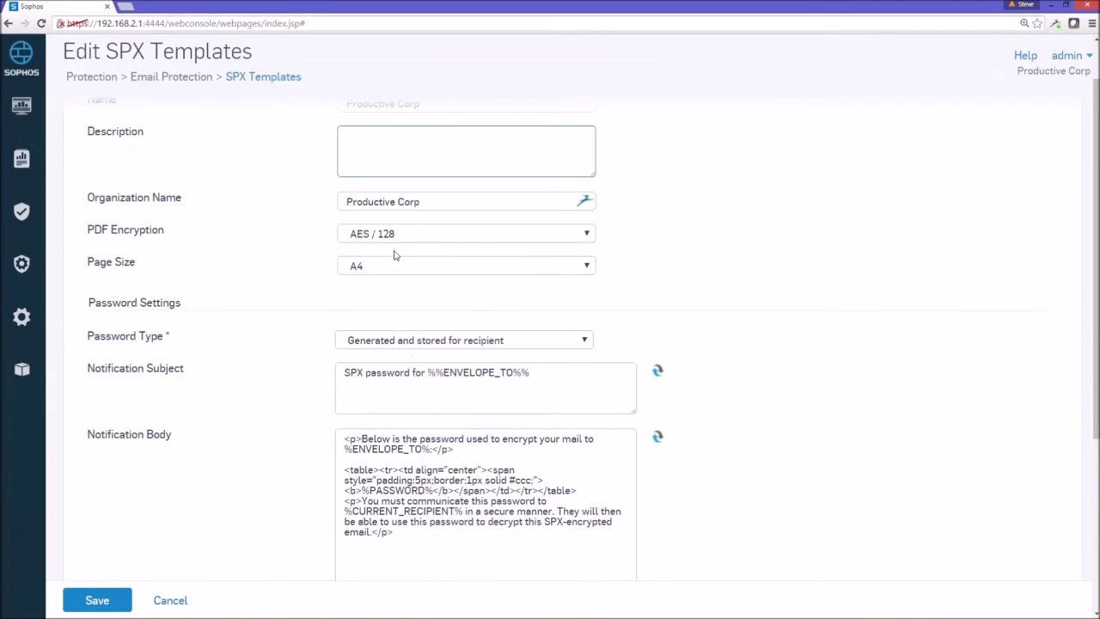
pyautogui.click(588, 235)
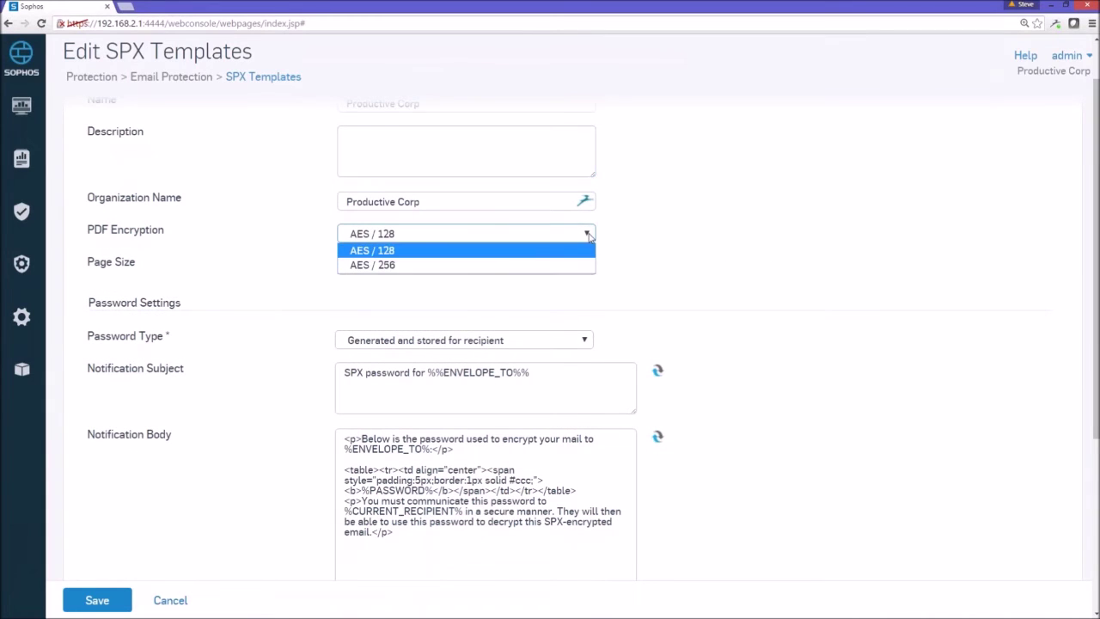
pyautogui.click(589, 236)
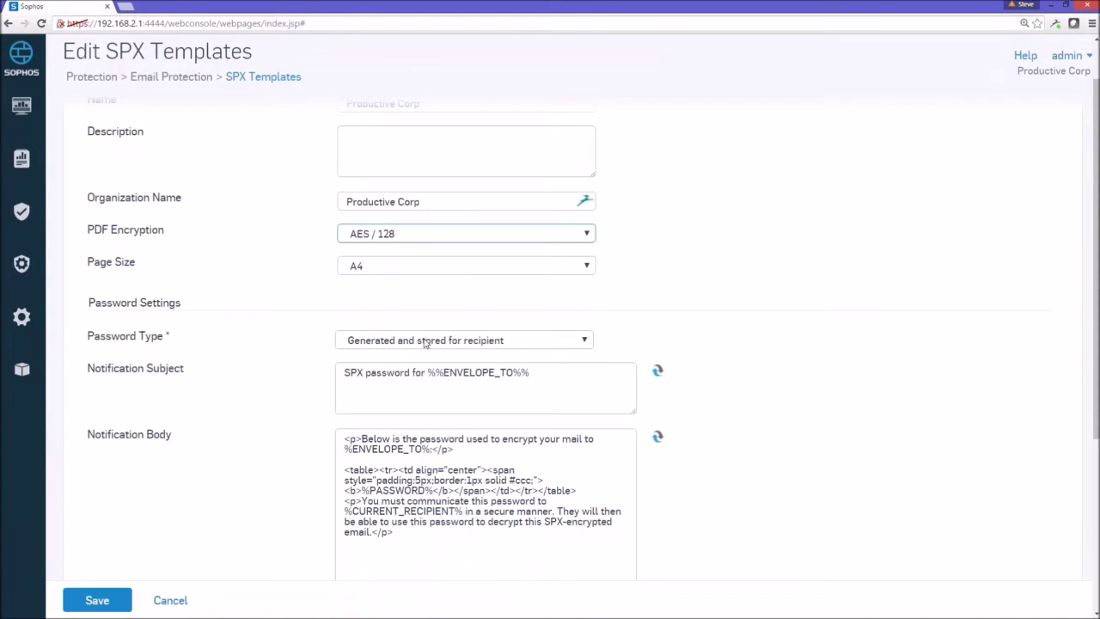
pyautogui.click(584, 342)
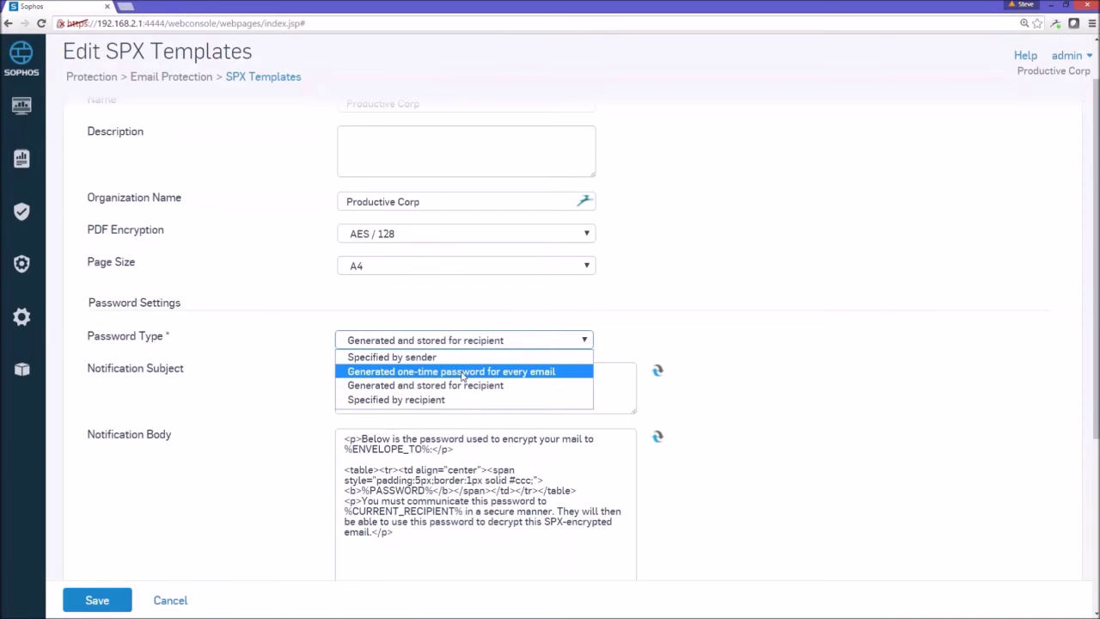
pyautogui.click(235, 482)
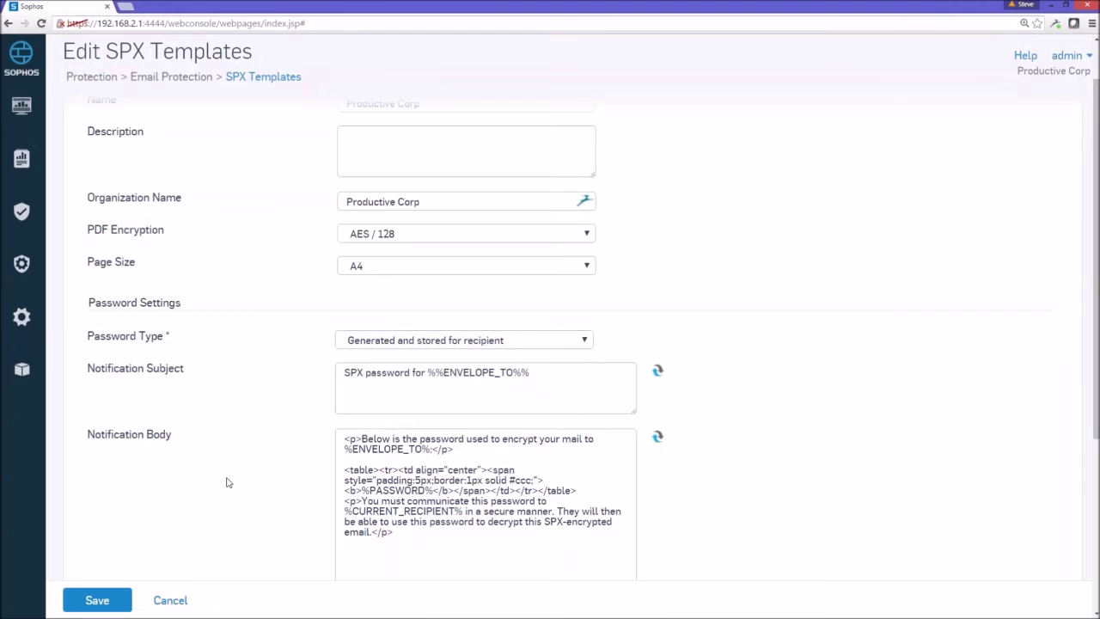
pyautogui.scroll(-2, 759, 463)
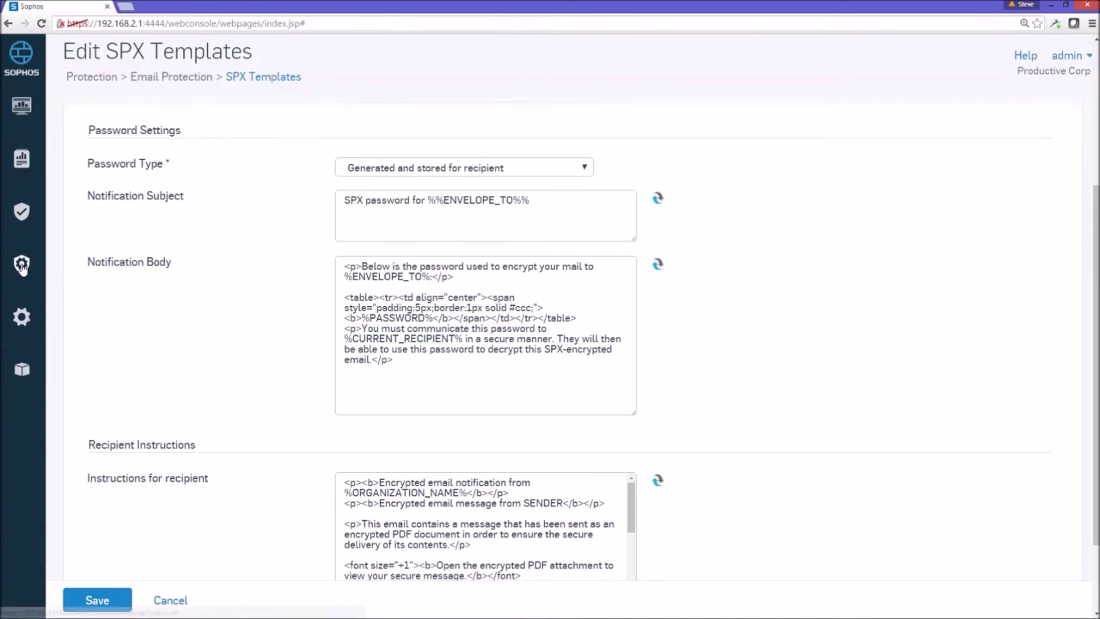
pyautogui.moveTo(22, 267)
pyautogui.click(249, 141)
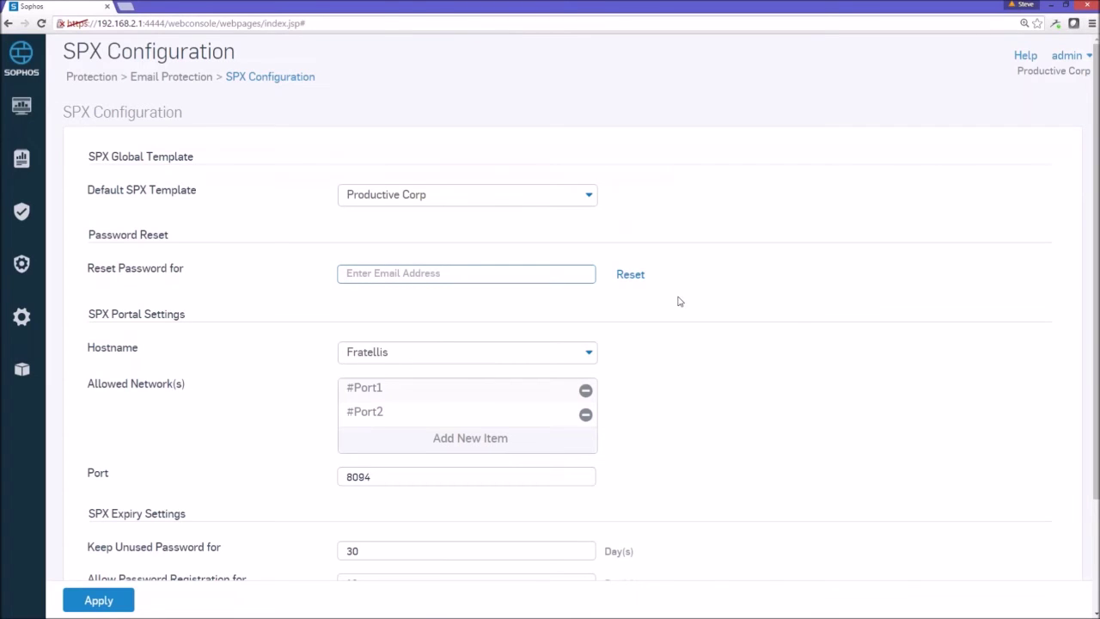
# Step: Review the SPX Configuration settings with Productive Corp as default template, then minimize the console
pyautogui.scroll(-2, 607, 525)
pyautogui.moveTo(630, 522)
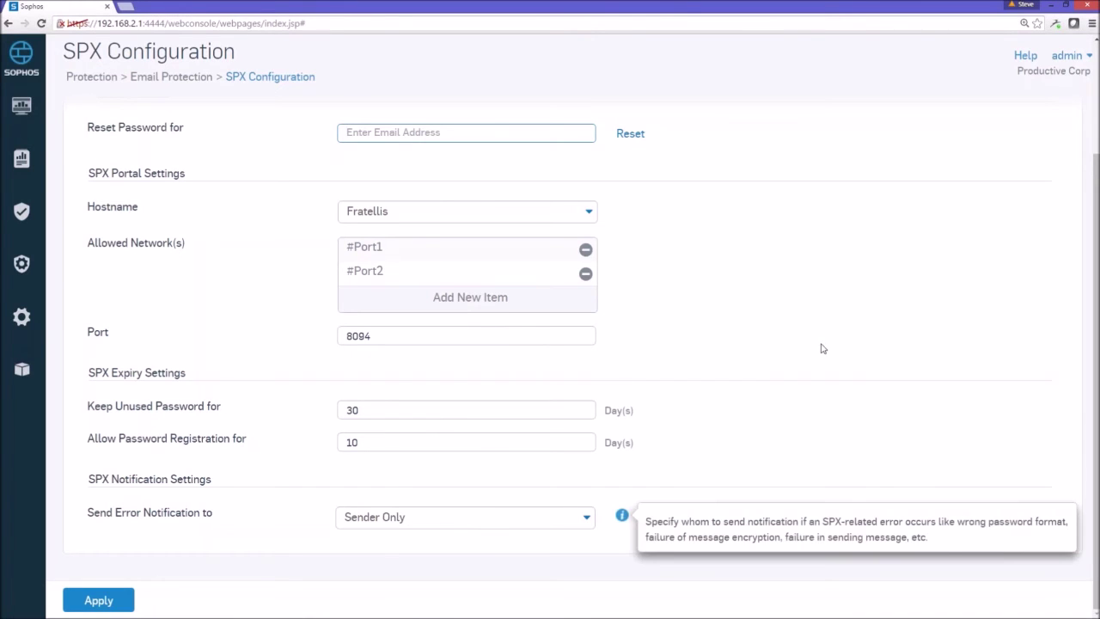
pyautogui.scroll(3, 605, 303)
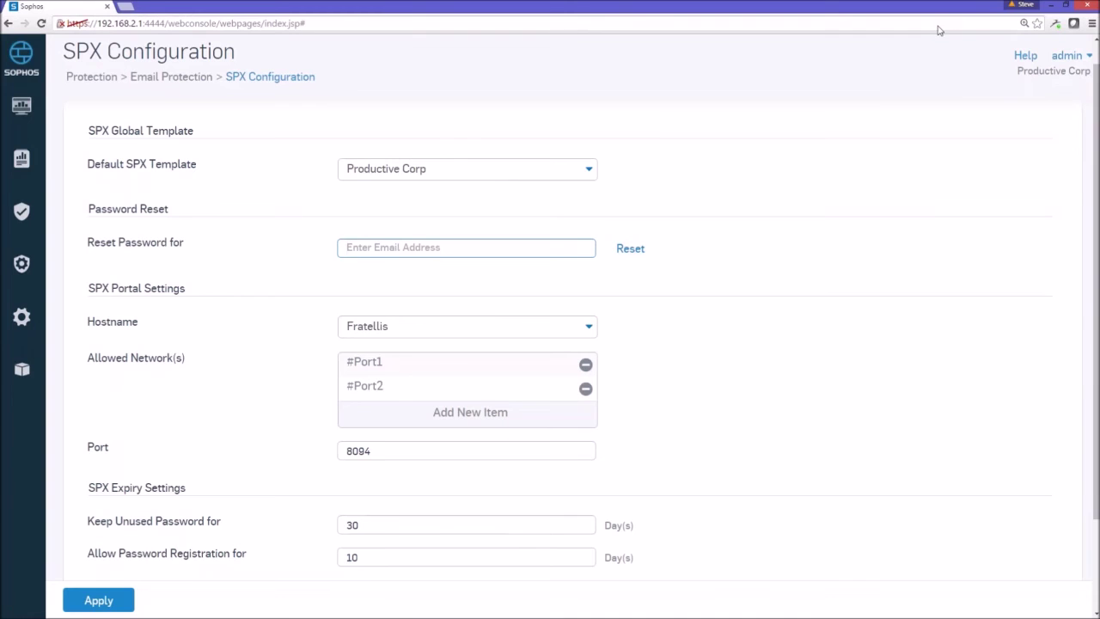
pyautogui.click(1054, 6)
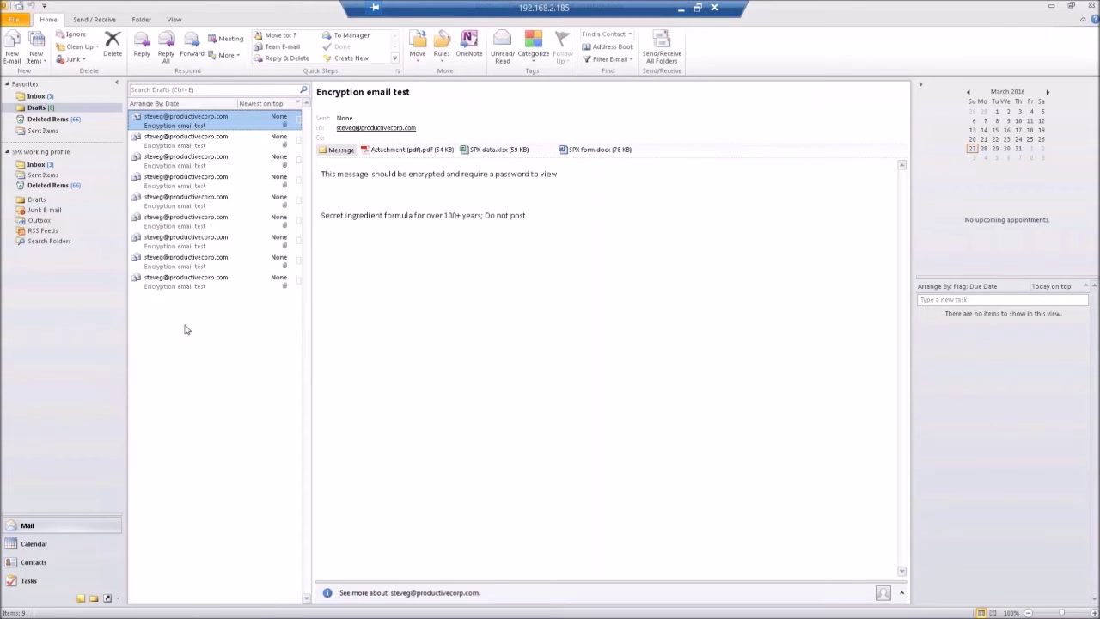
pyautogui.doubleClick(206, 124)
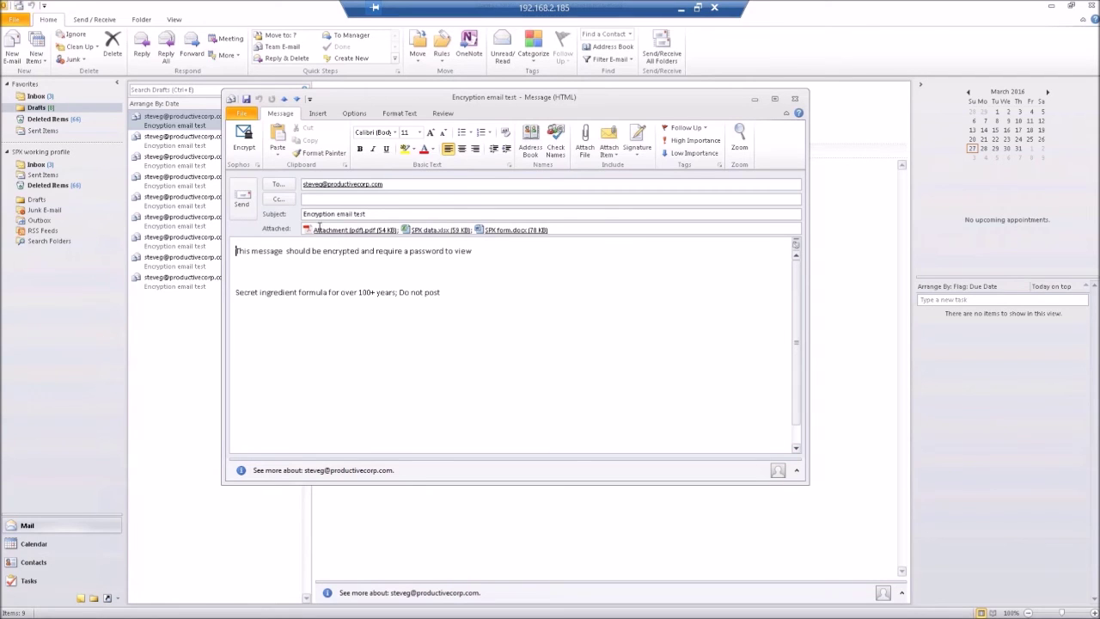
# Step: Check the draft's PDF and SPX data.xlsx attachments by opening and closing each
pyautogui.click(320, 229)
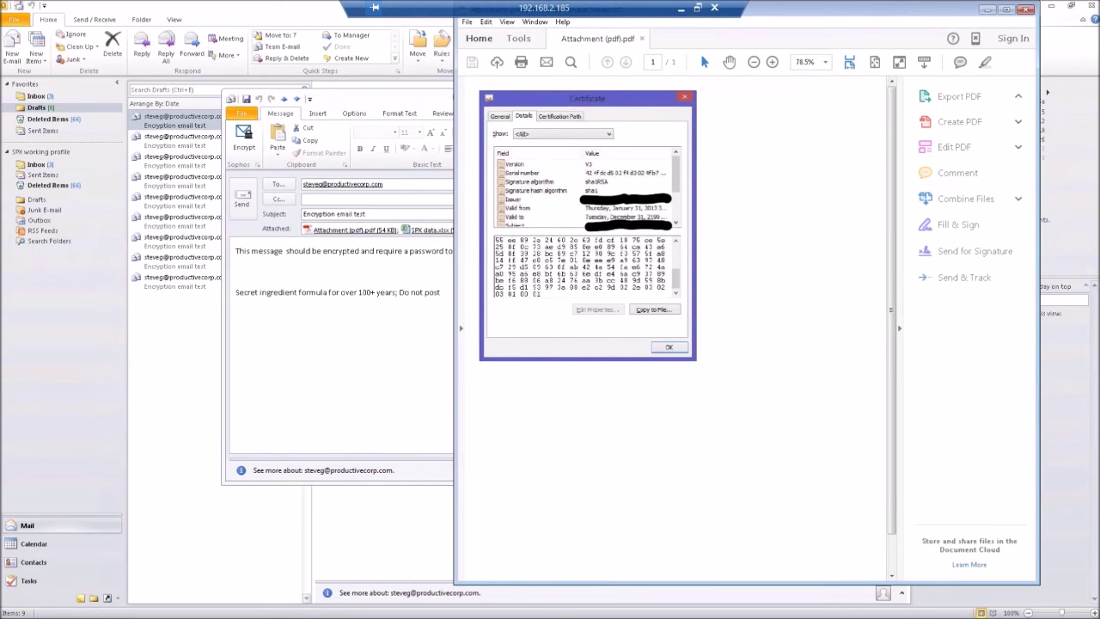
pyautogui.click(1025, 10)
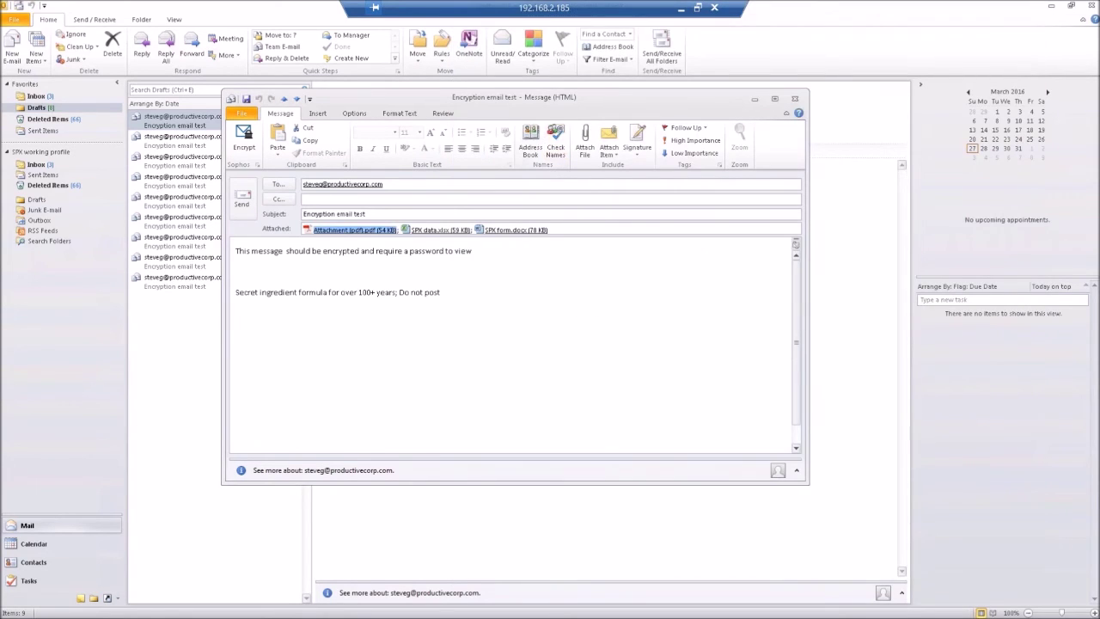
pyautogui.click(425, 229)
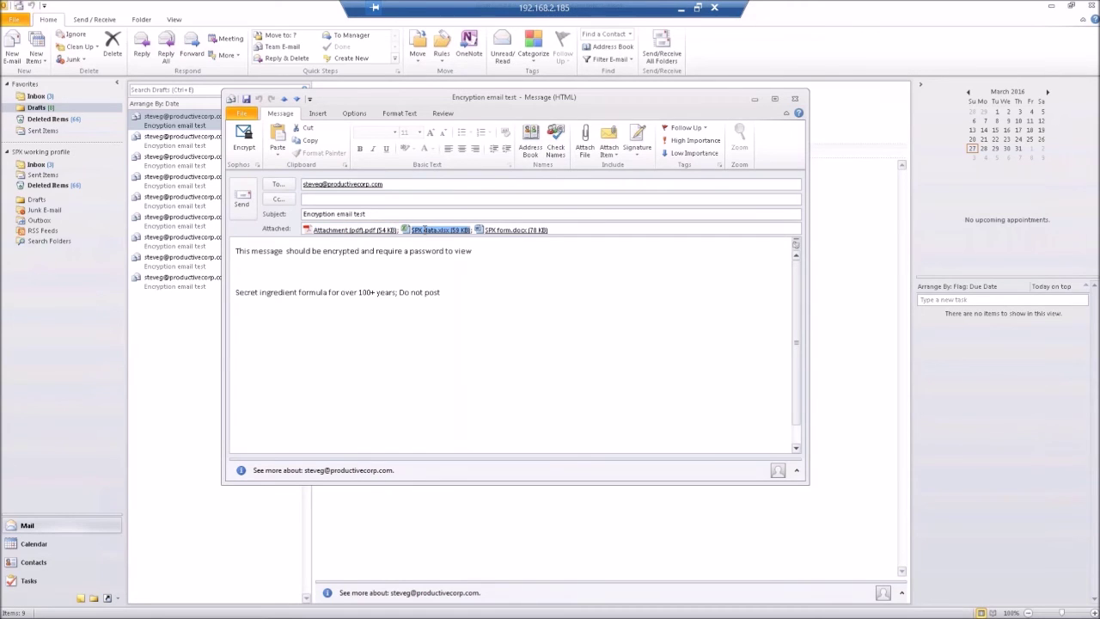
pyautogui.doubleClick(425, 229)
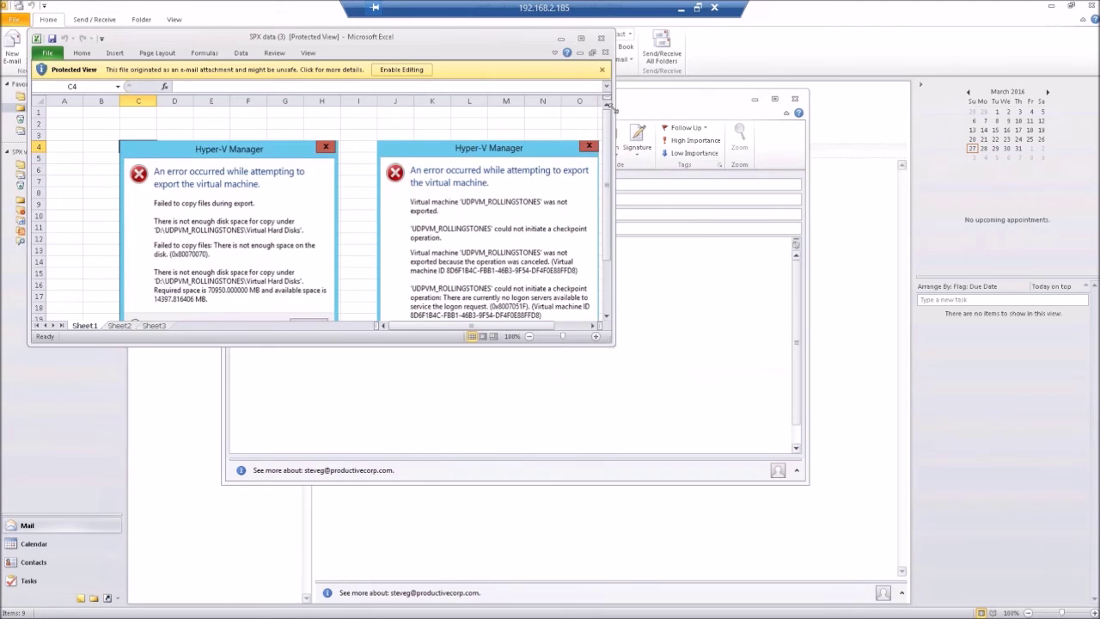
pyautogui.click(604, 40)
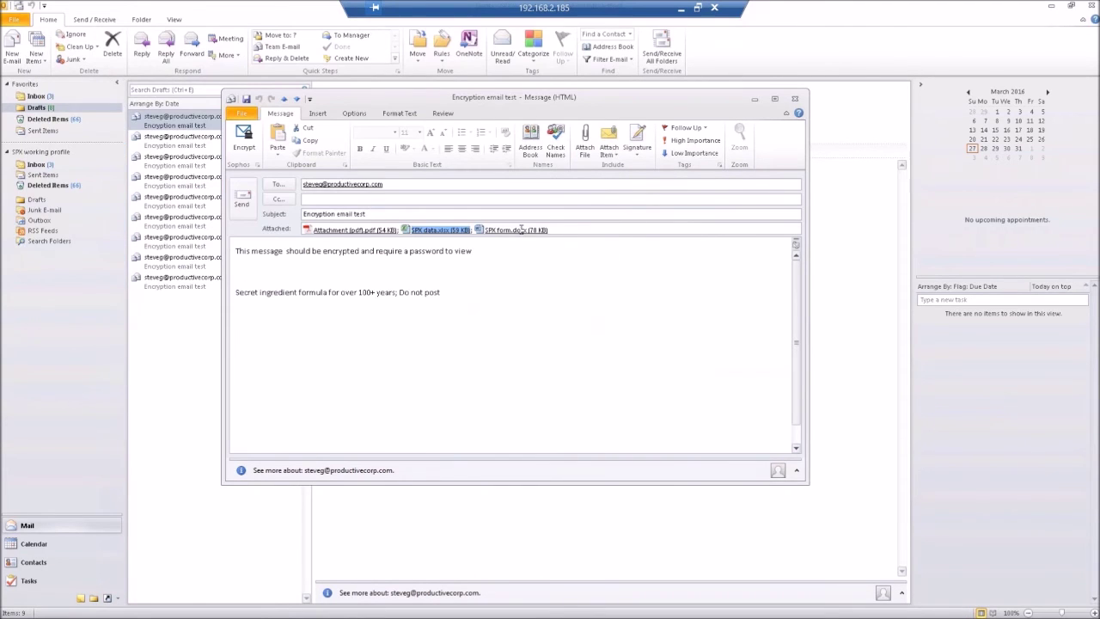
# Step: Check the SPX form.docx attachment, then send the encrypted test message
pyautogui.click(521, 229)
pyautogui.doubleClick(521, 229)
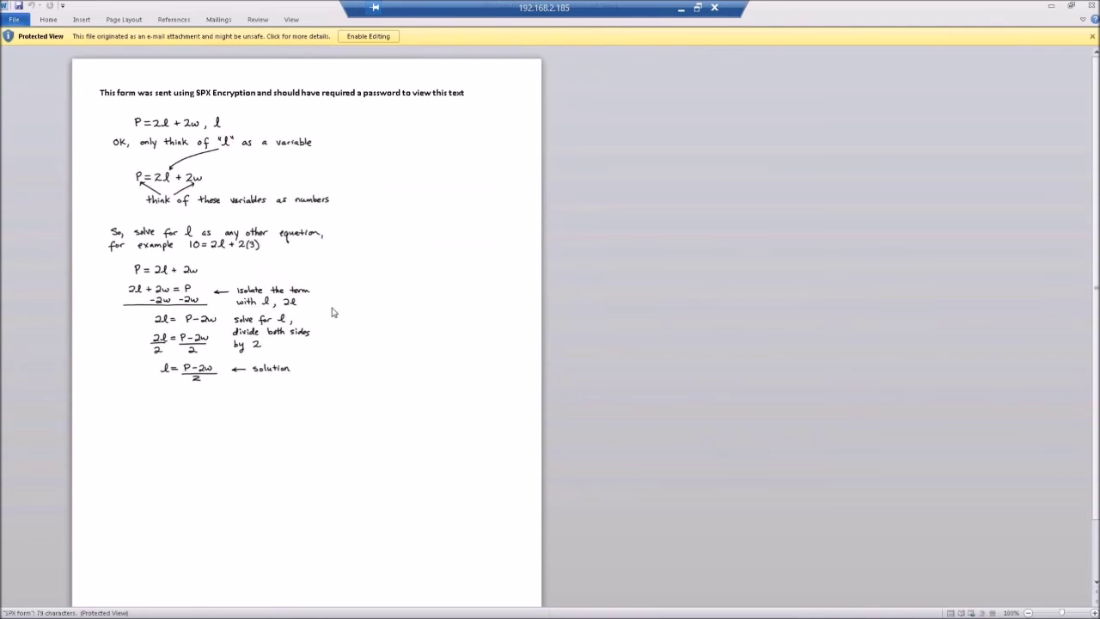
pyautogui.click(1095, 7)
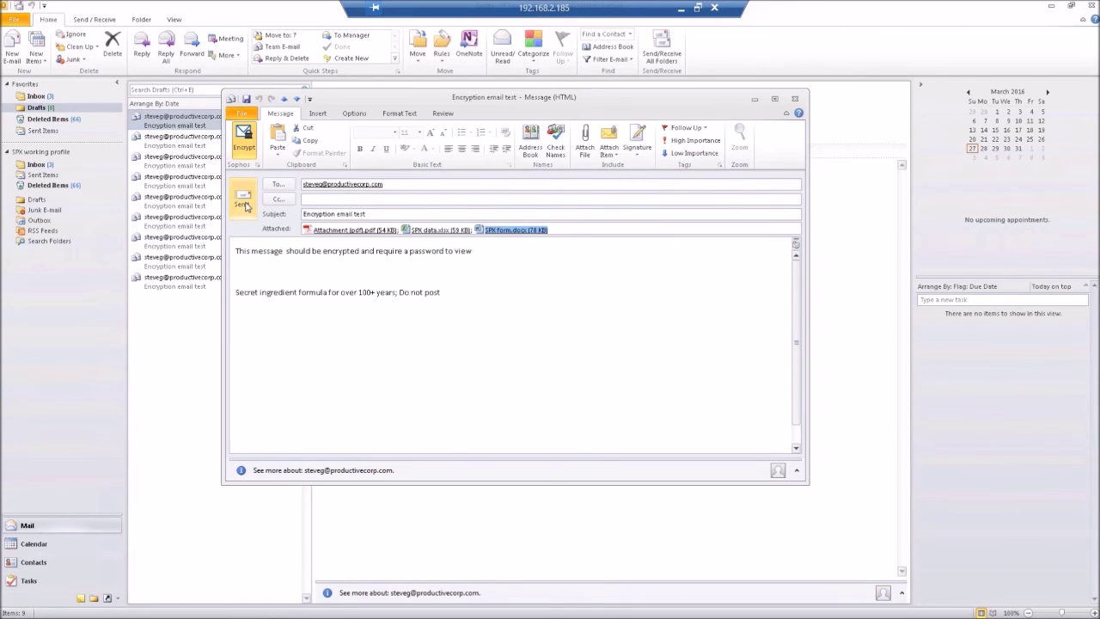
pyautogui.click(245, 205)
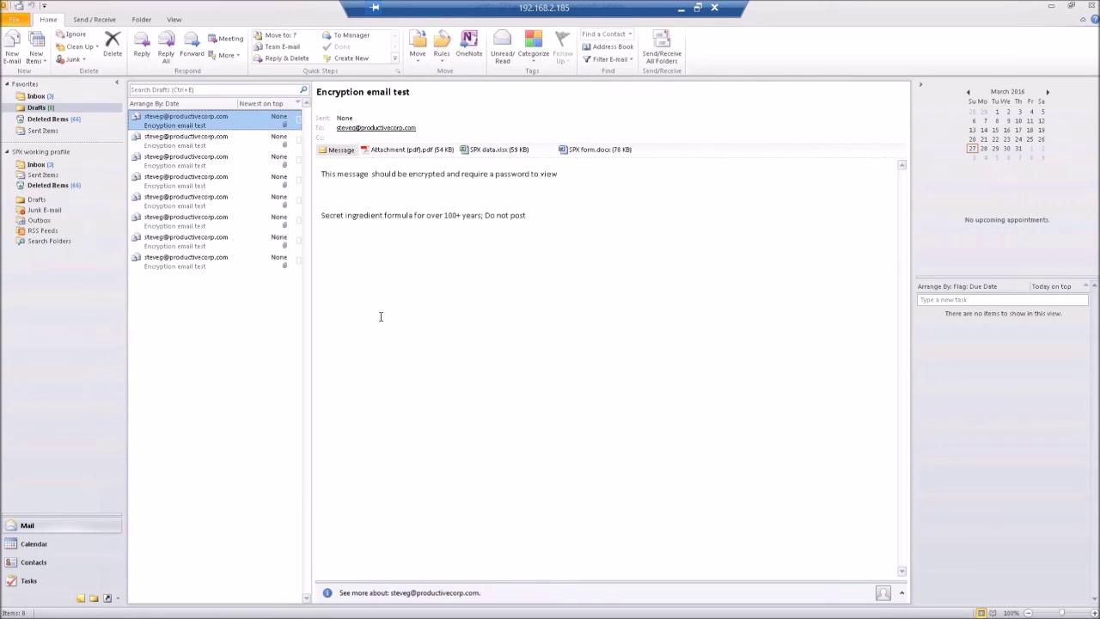
# Step: Copy the SPX password from the Sophos notification email in the Inbox
pyautogui.click(43, 98)
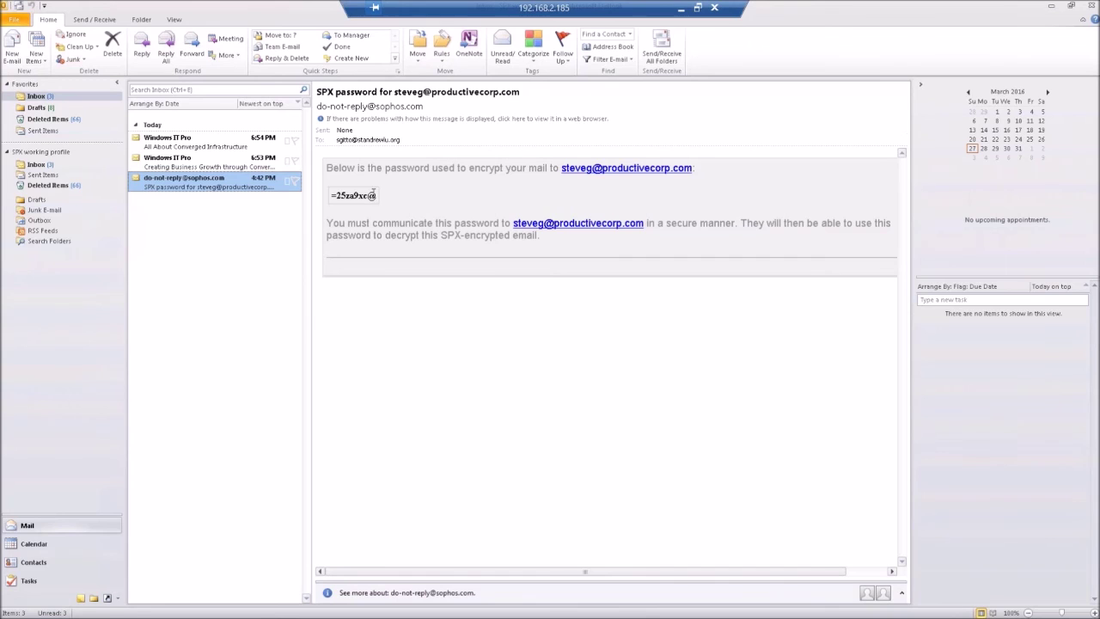
pyautogui.click(373, 195)
pyautogui.doubleClick(356, 195)
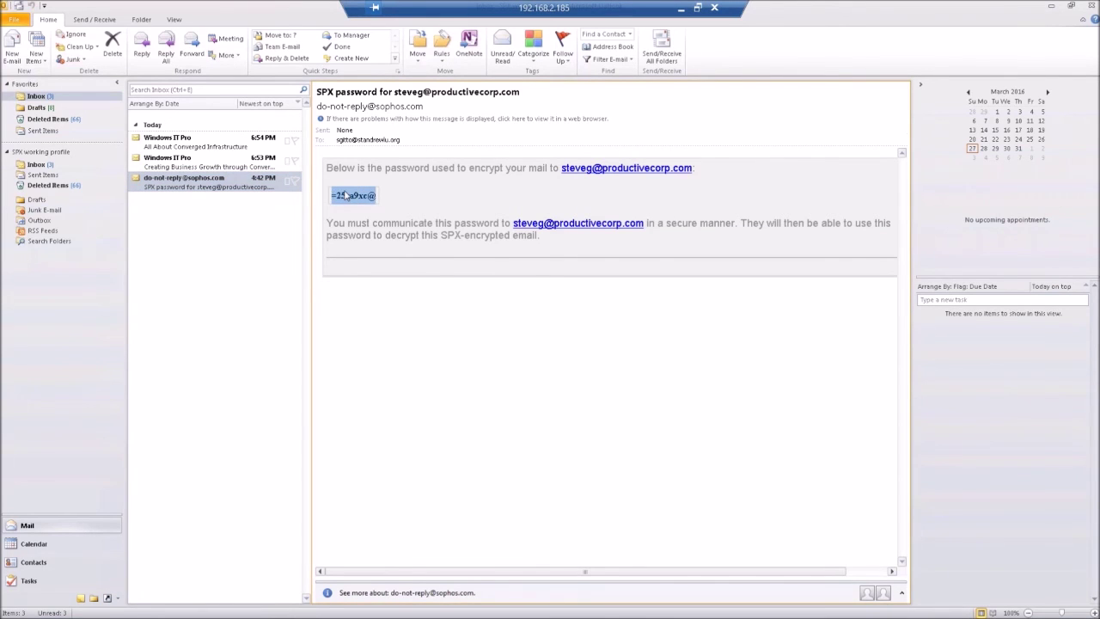
pyautogui.rightClick(346, 196)
pyautogui.click(374, 200)
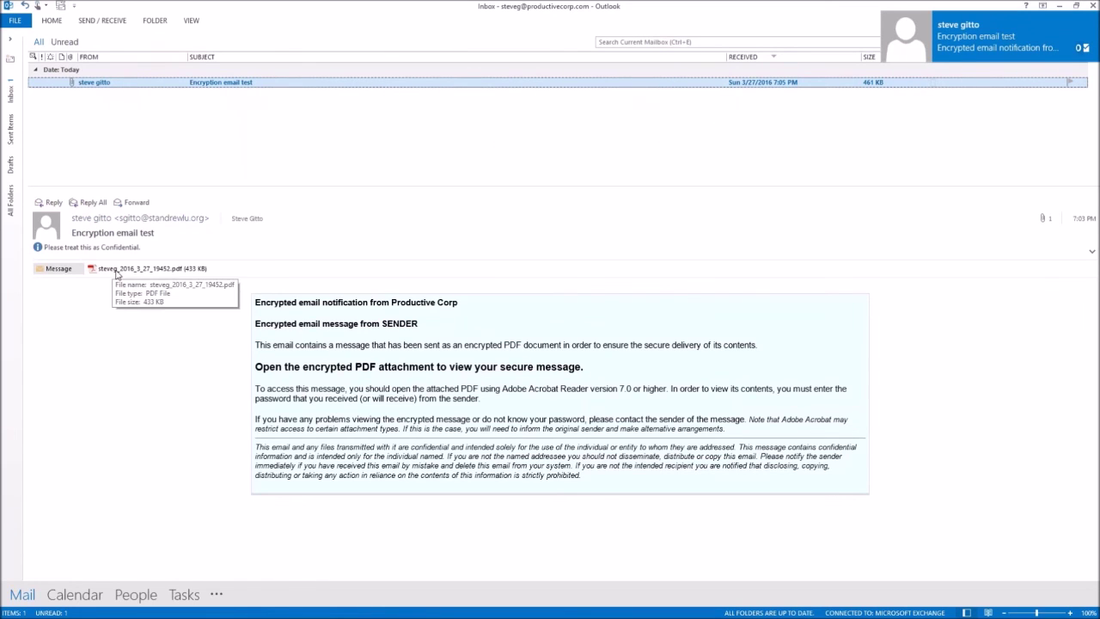
# Step: Open the encrypted PDF attachment in Acrobat Reader and paste the copied password
pyautogui.click(115, 271)
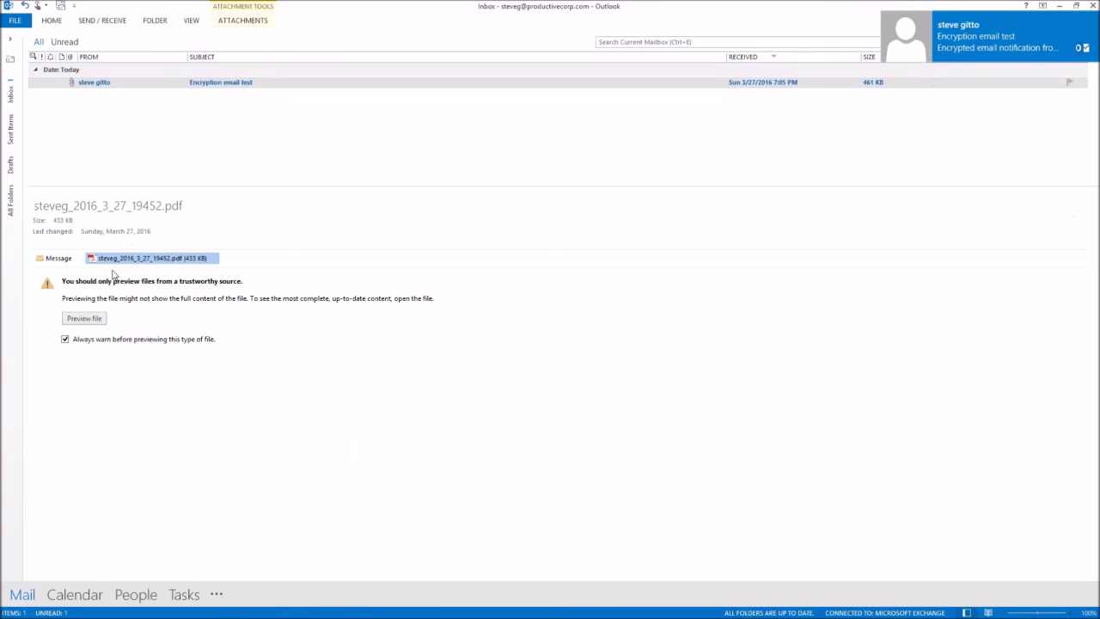
pyautogui.click(83, 318)
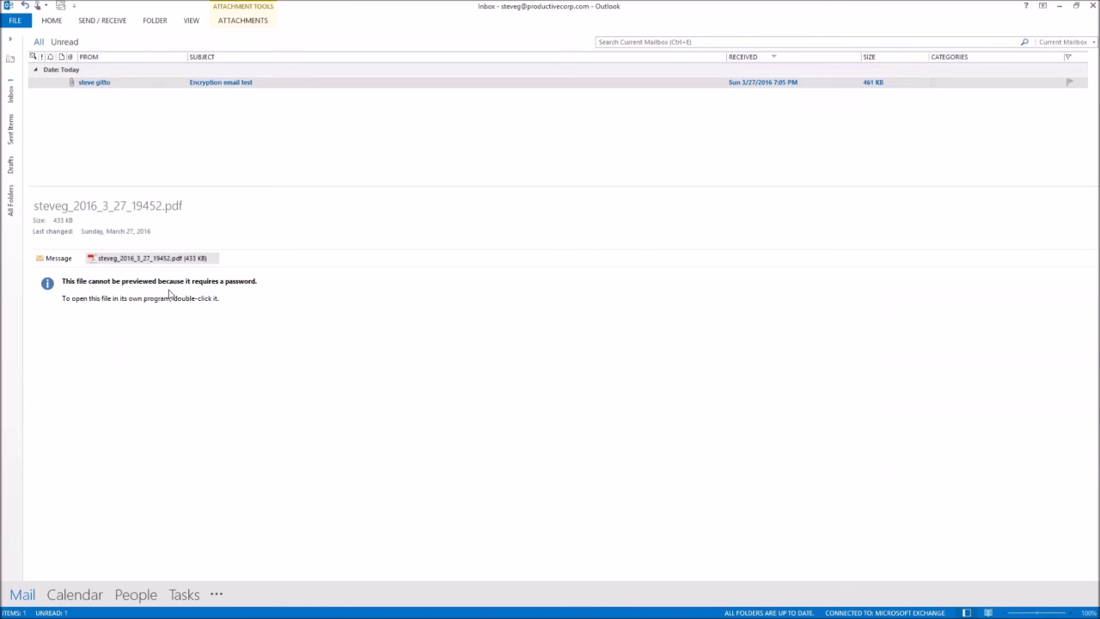
pyautogui.doubleClick(123, 259)
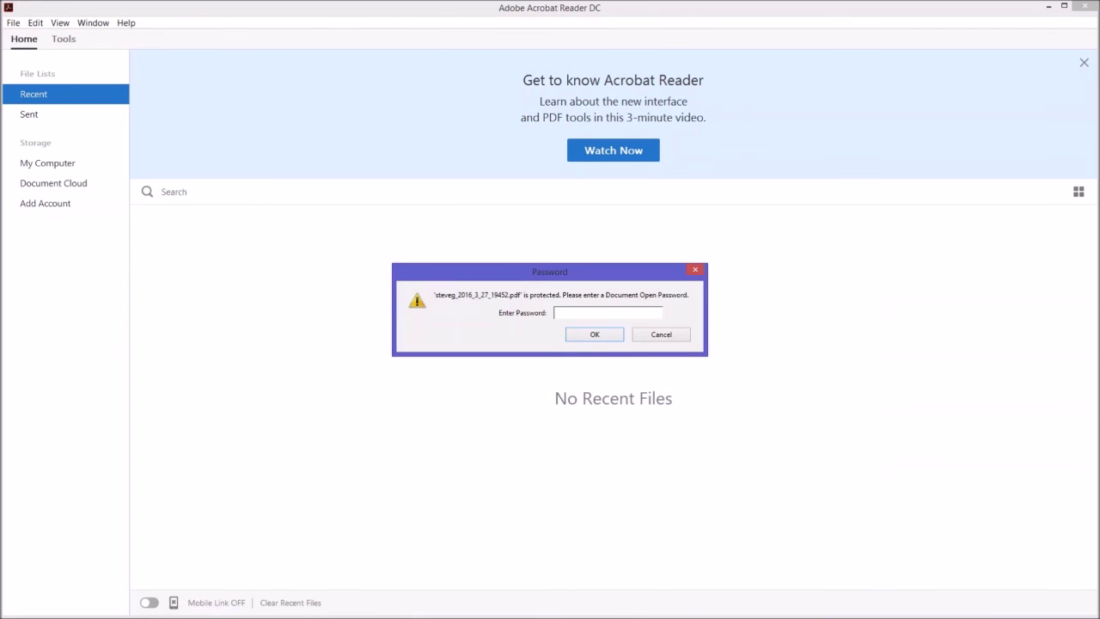
pyautogui.hotkey('ctrl', 'v')
# Step: Unlock the PDF and check the embedded Attachment (pdf).pdf file
pyautogui.click(595, 335)
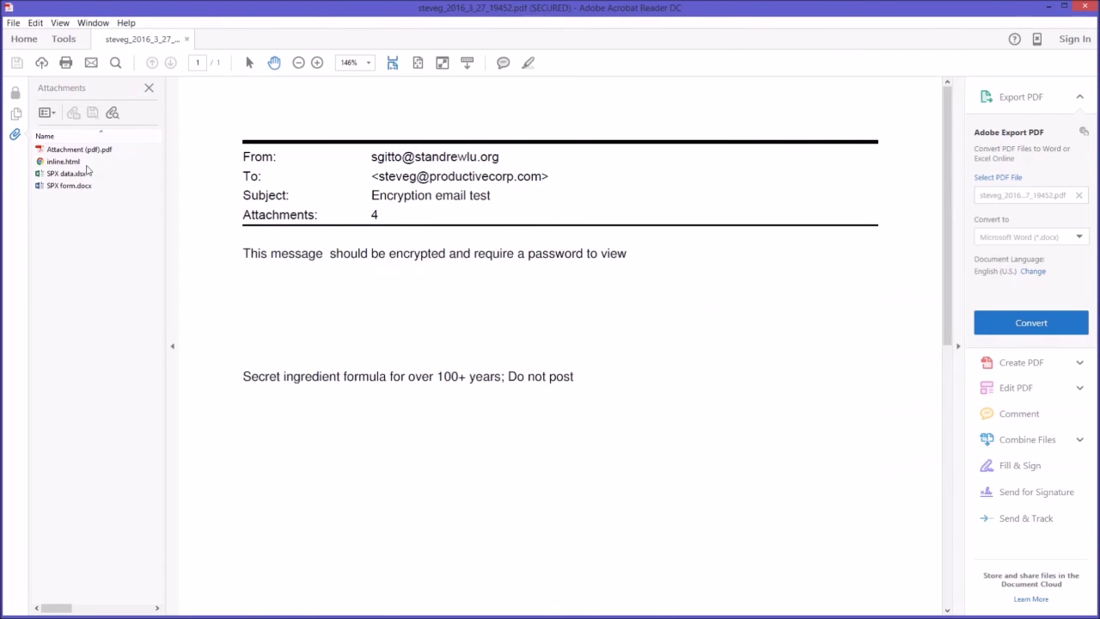
pyautogui.doubleClick(53, 152)
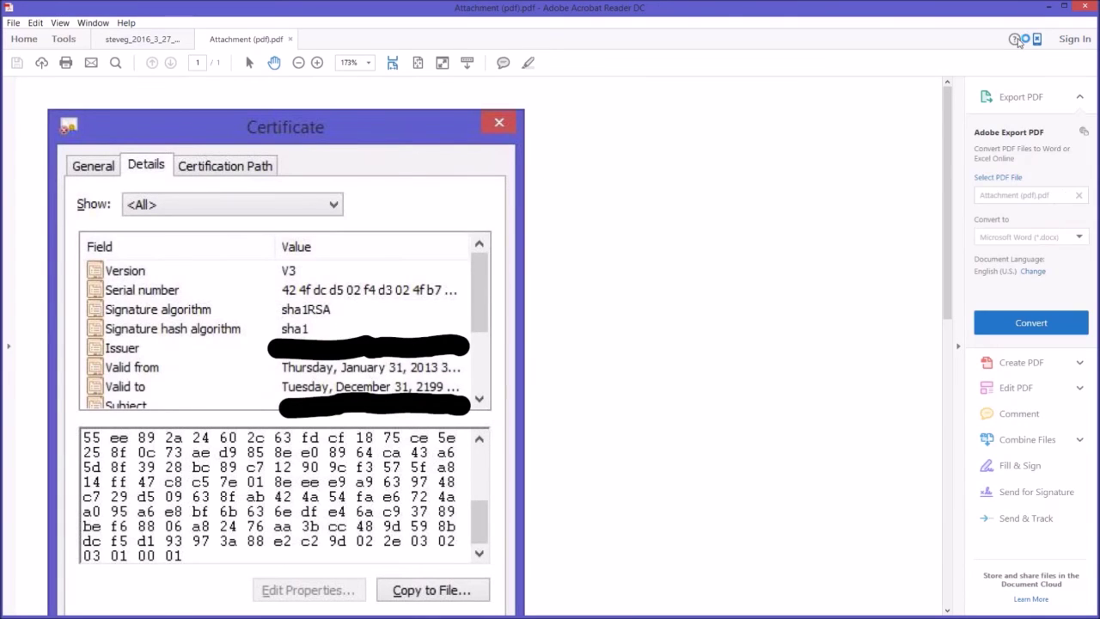
pyautogui.click(1085, 6)
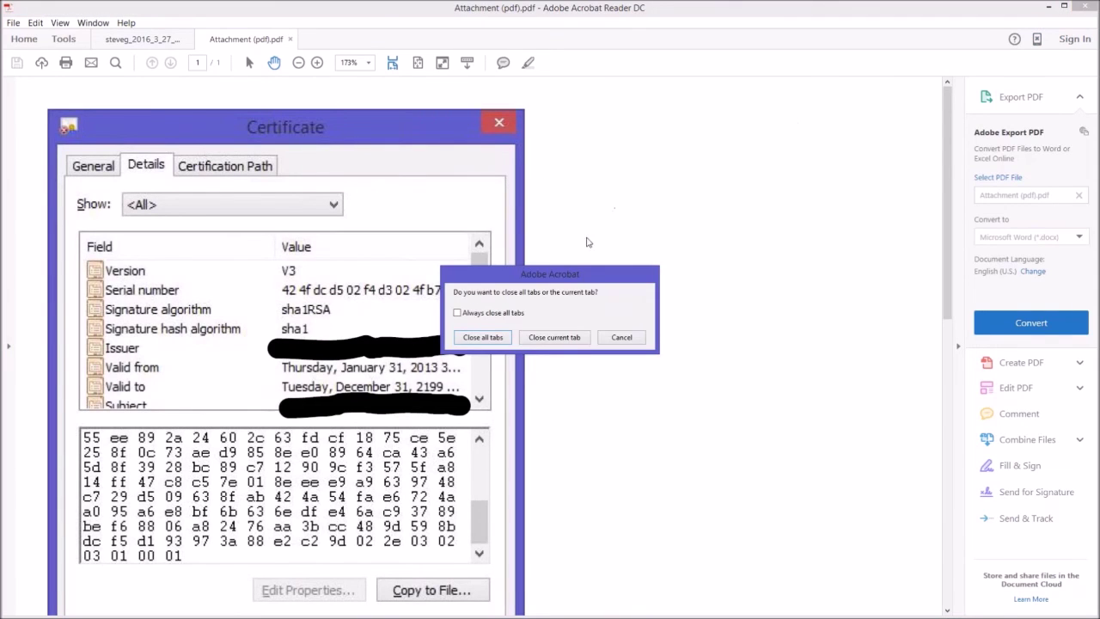
pyautogui.click(543, 340)
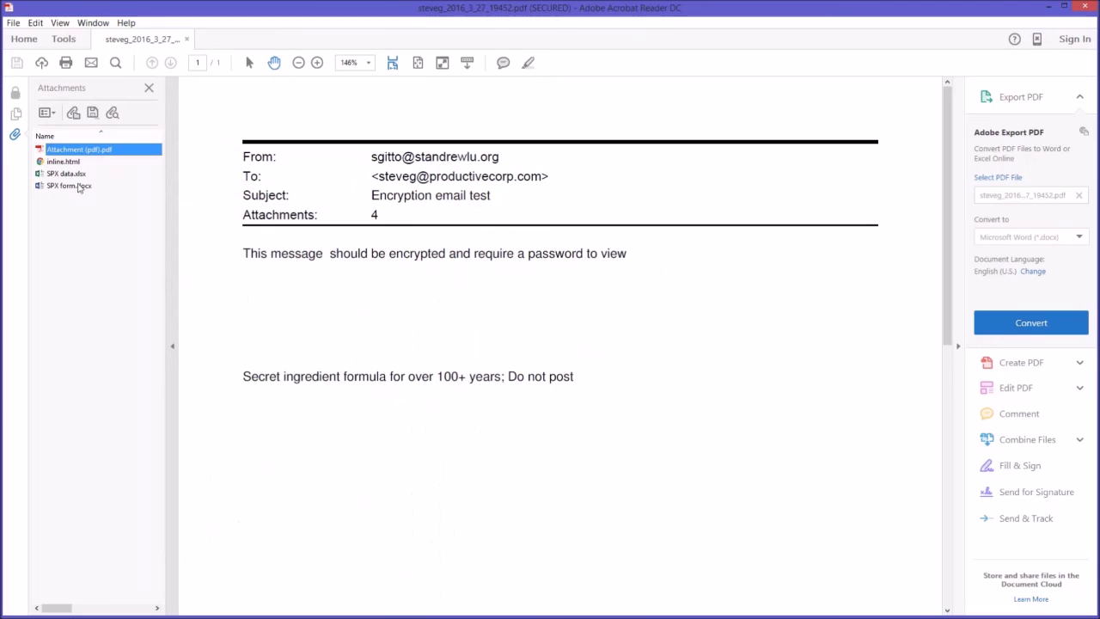
# Step: Check the embedded SPX data.xlsx and SPX form.docx files, then close Acrobat Reader
pyautogui.click(68, 175)
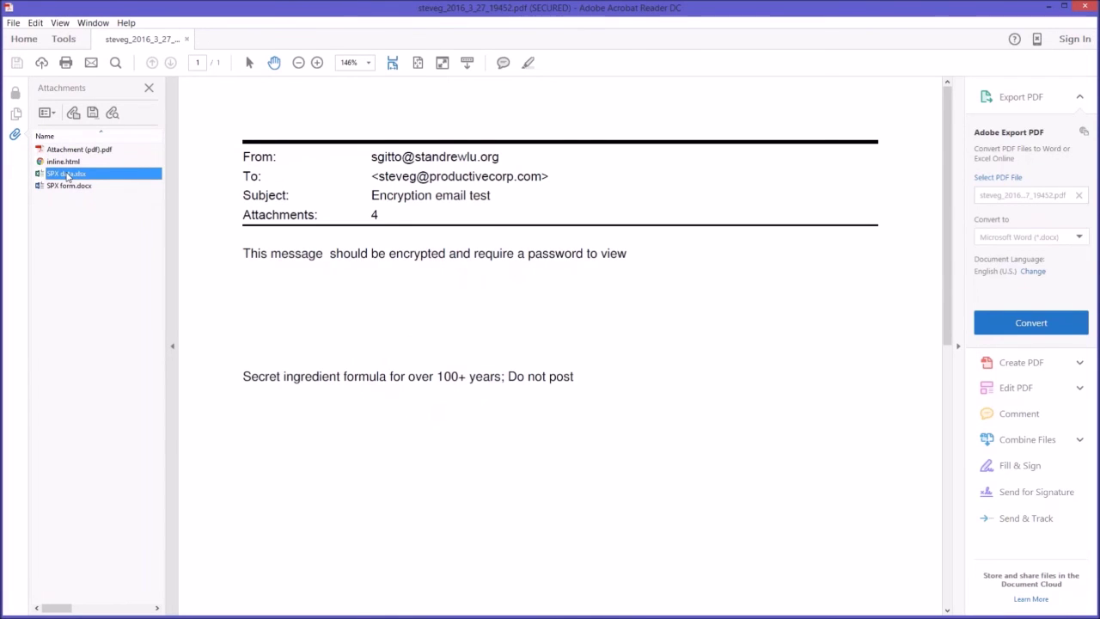
pyautogui.doubleClick(68, 175)
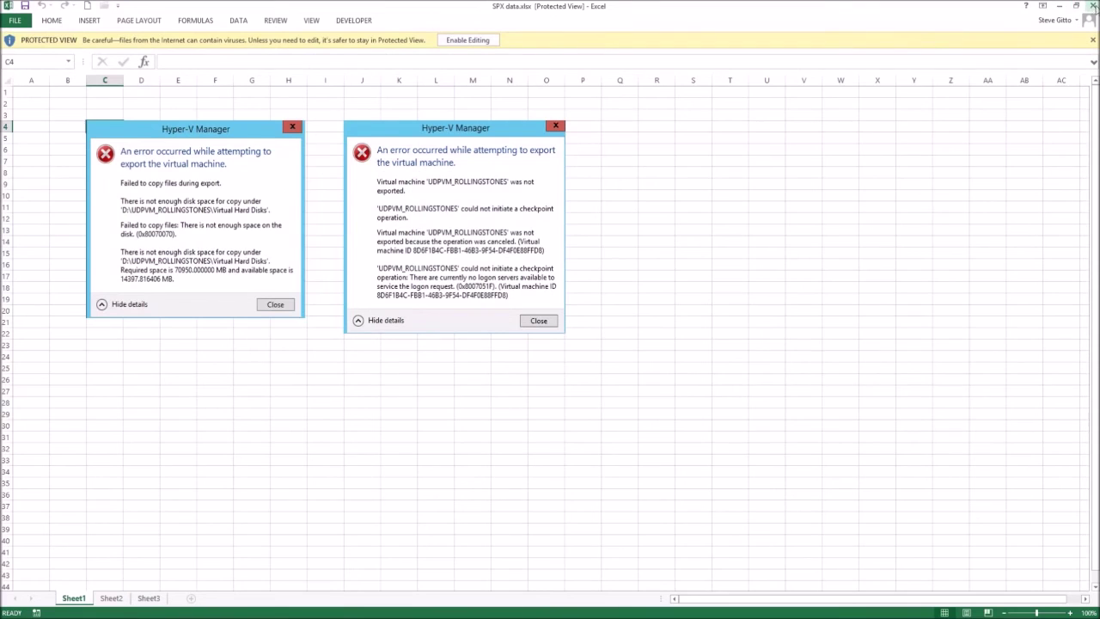
pyautogui.click(1093, 6)
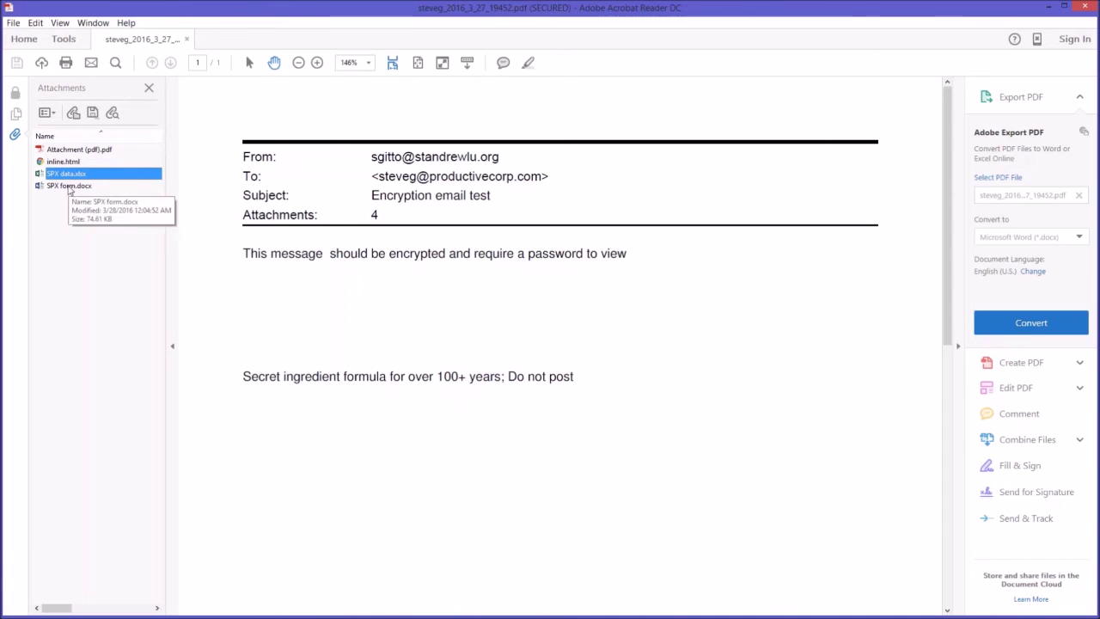
pyautogui.doubleClick(69, 186)
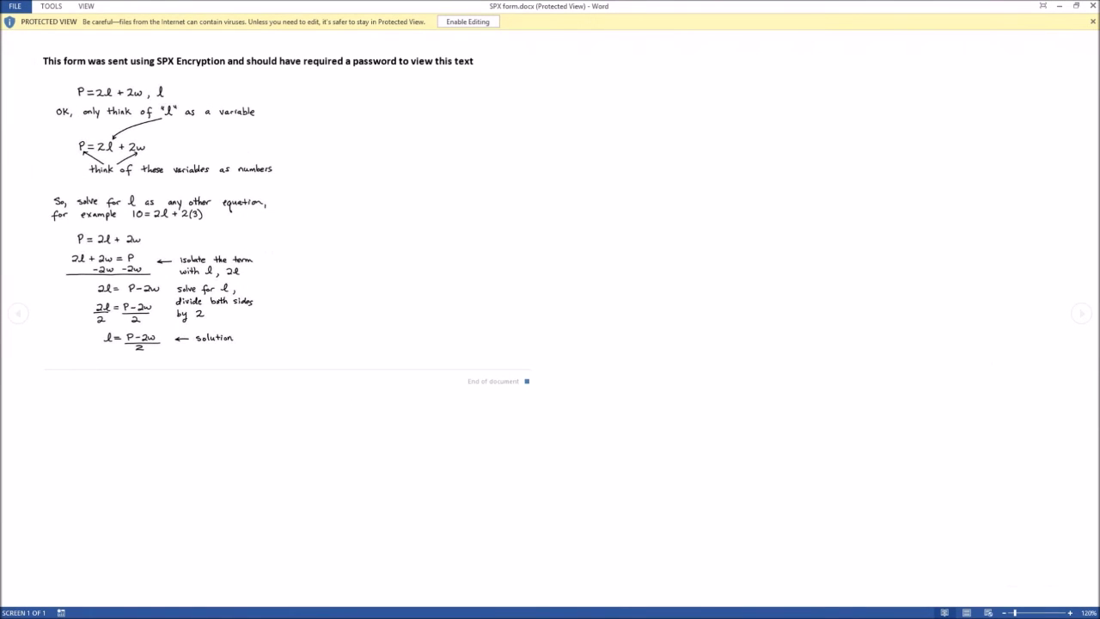
pyautogui.click(1093, 6)
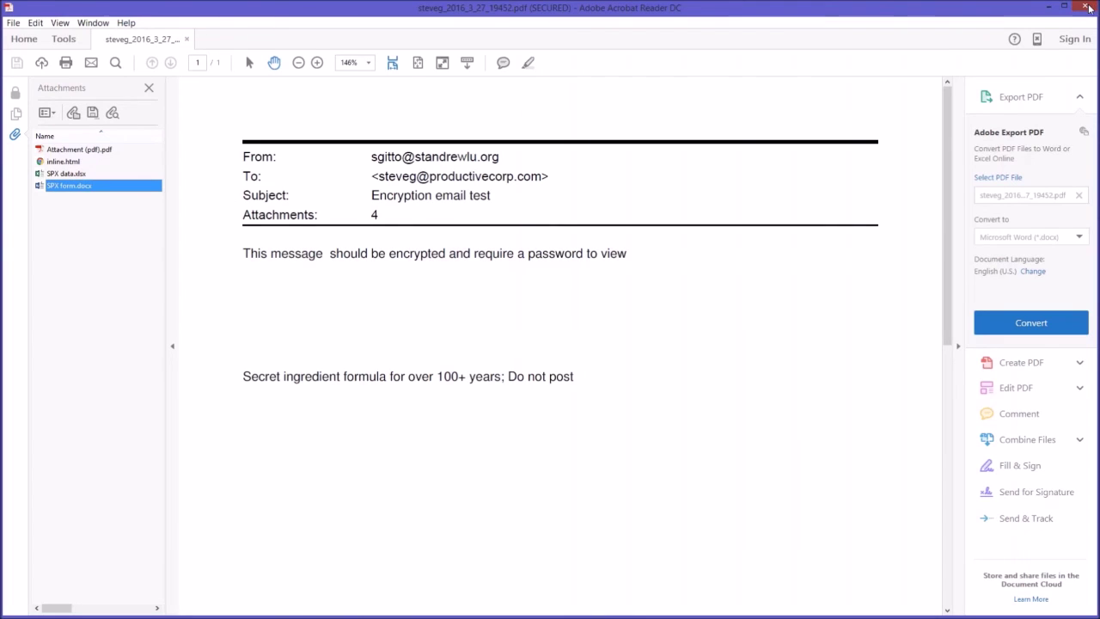
pyautogui.click(1092, 6)
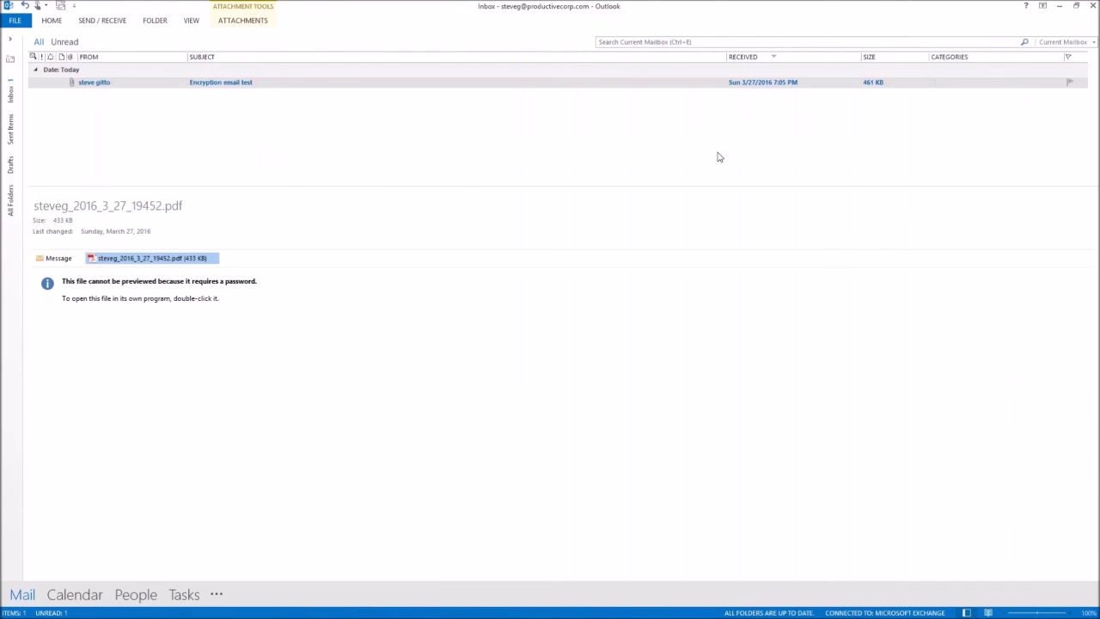